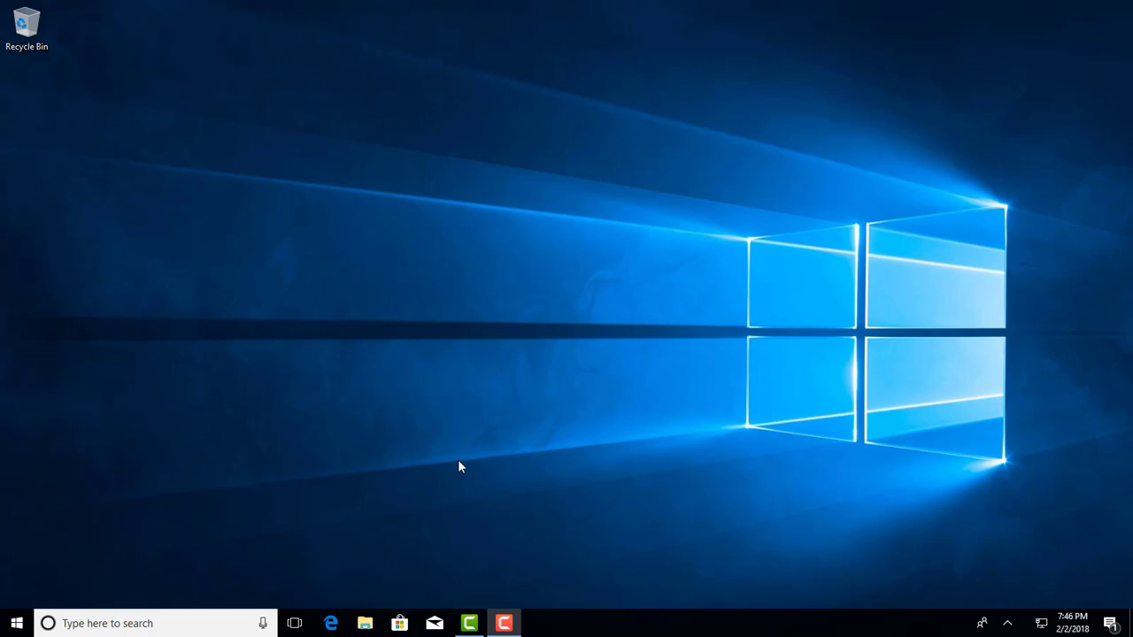
click(330, 623)
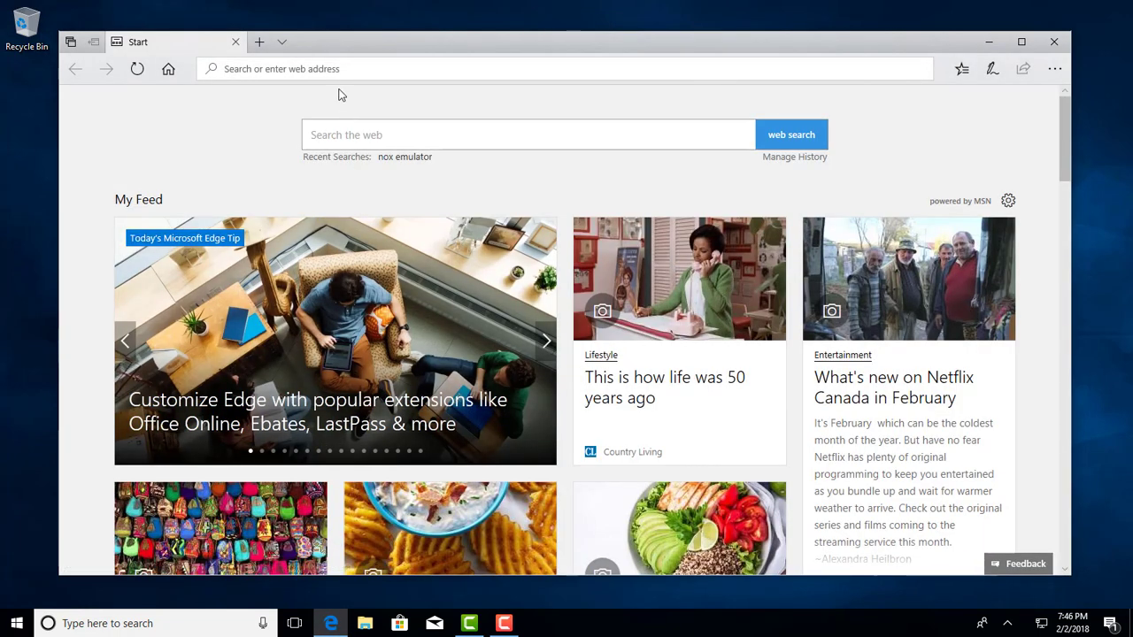
text(http:)
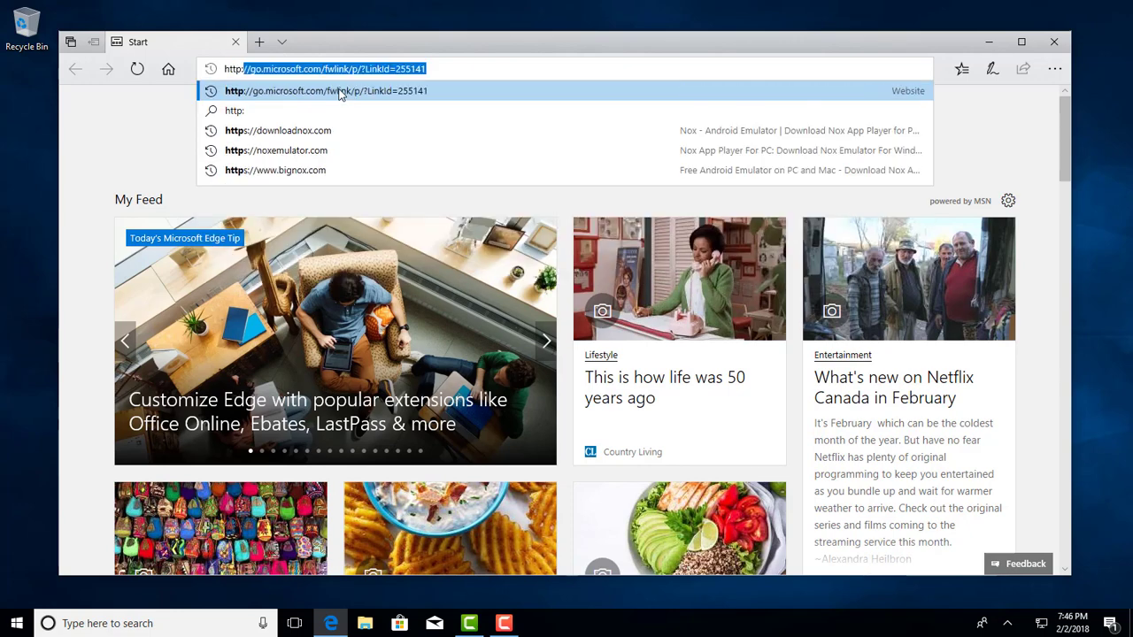
text(//w)
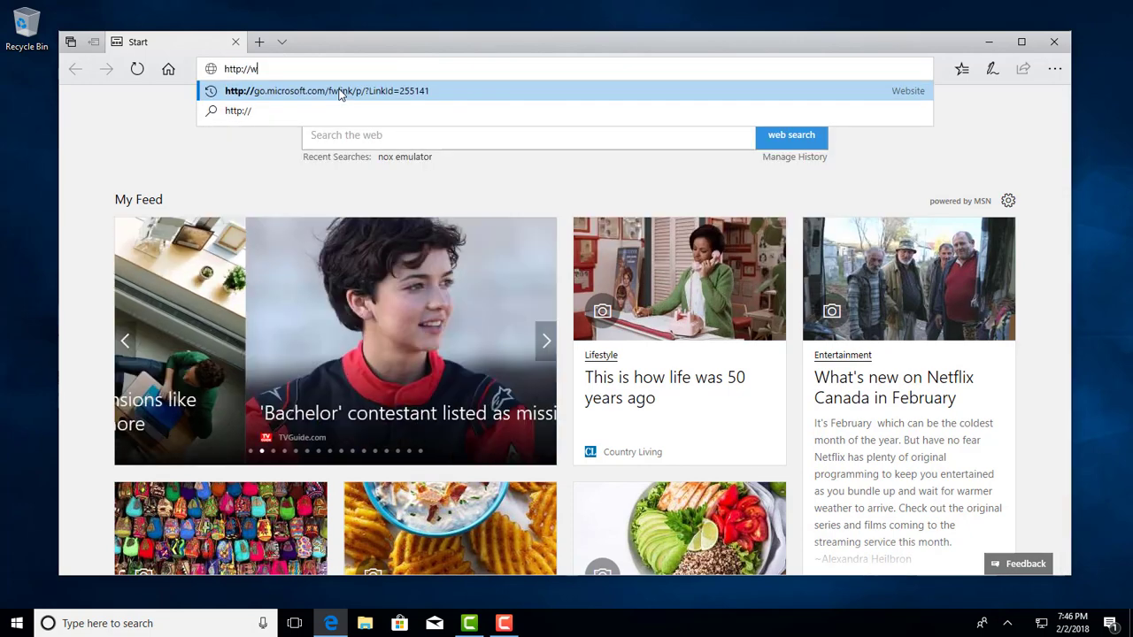
text(ww.bigno)
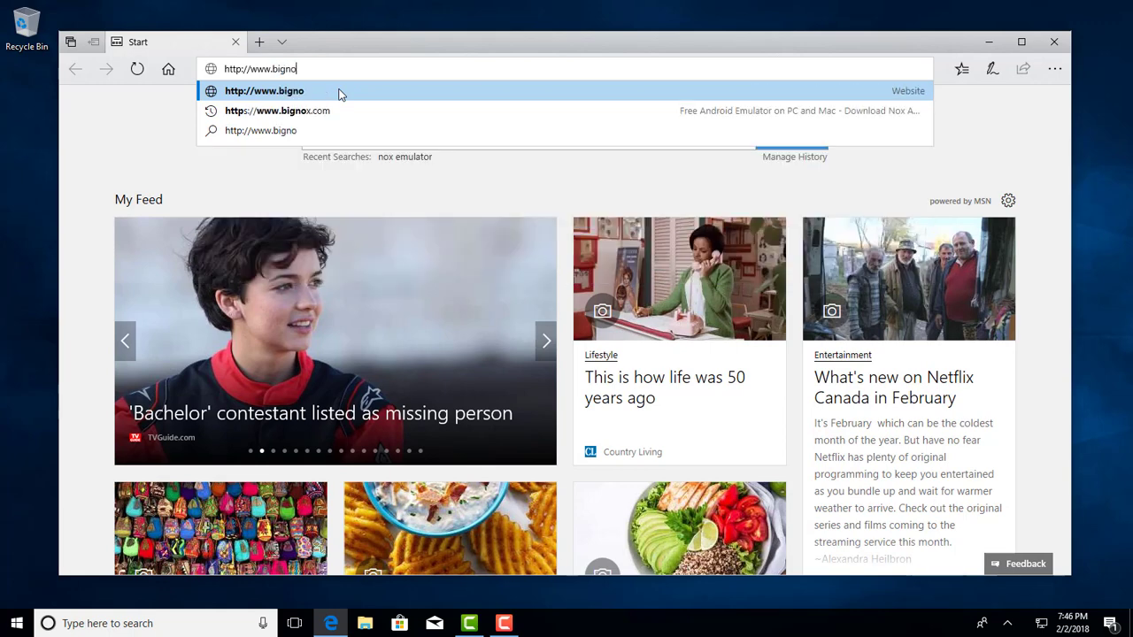
text(x.com)
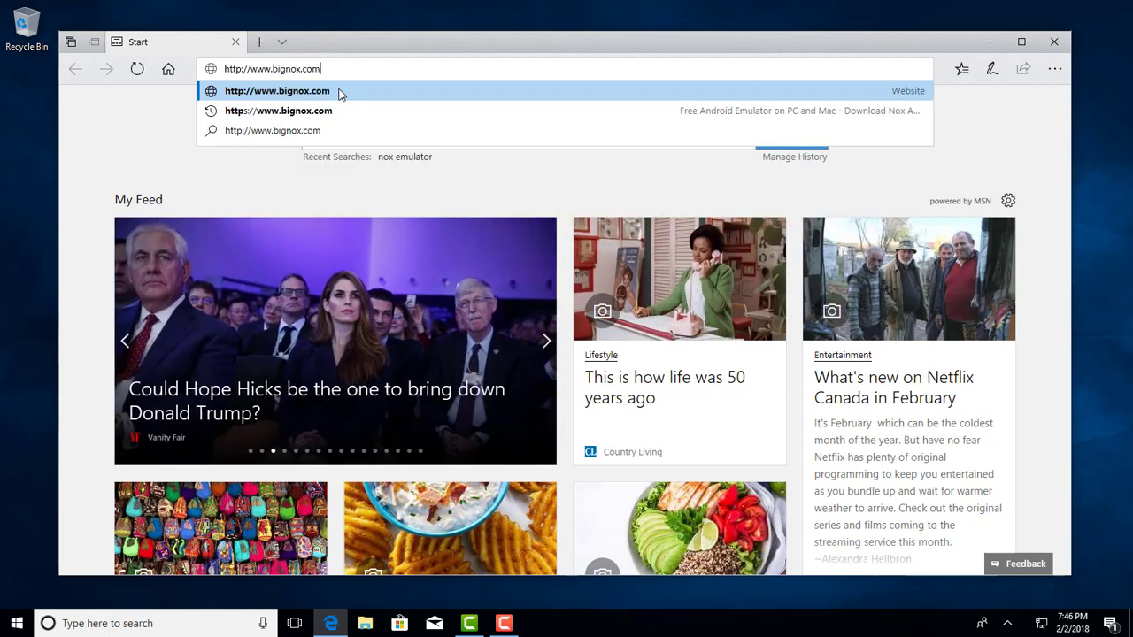
click(338, 90)
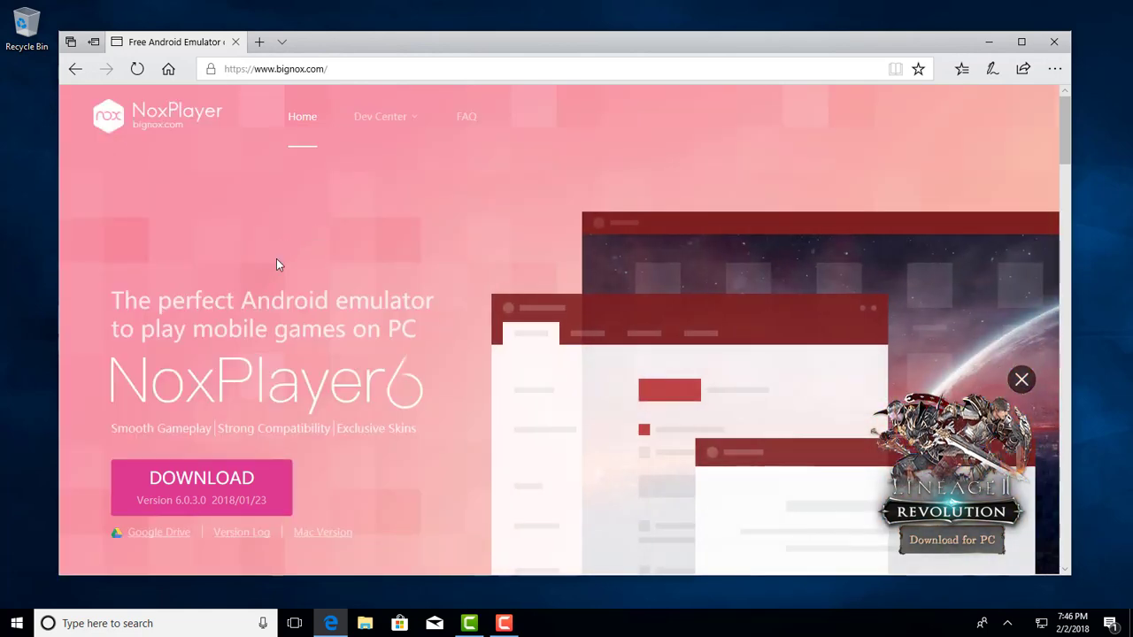
Download the NoxPlayer 6.0.3.0 installer and save it to the Desktop as nox_setup_v6.0.3.0_full_intl
click(194, 476)
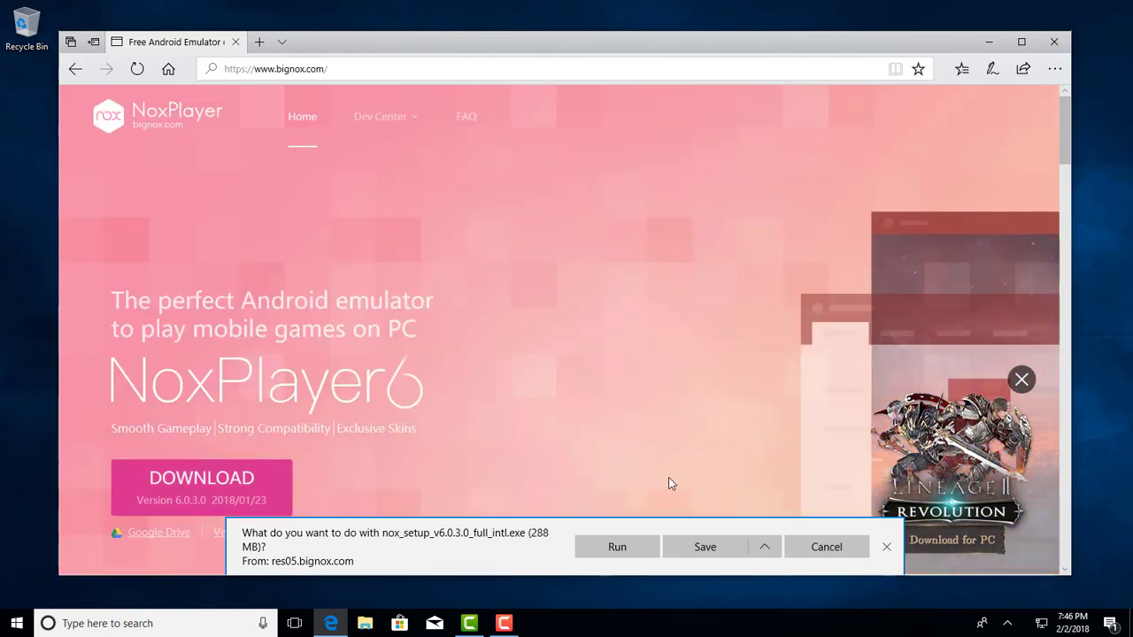
click(765, 549)
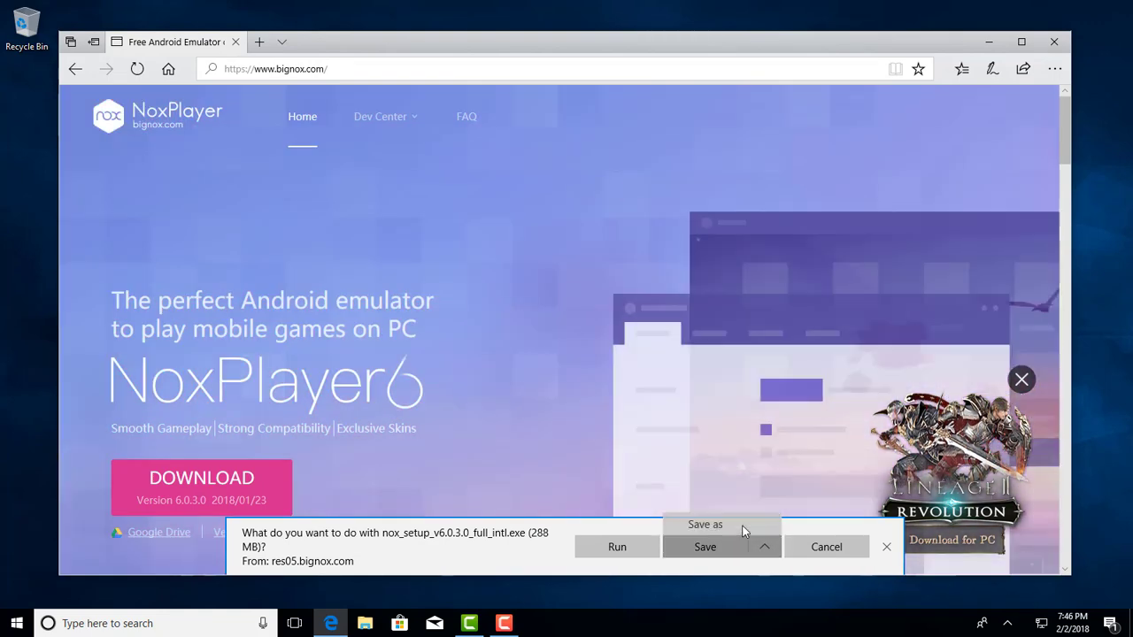
click(744, 528)
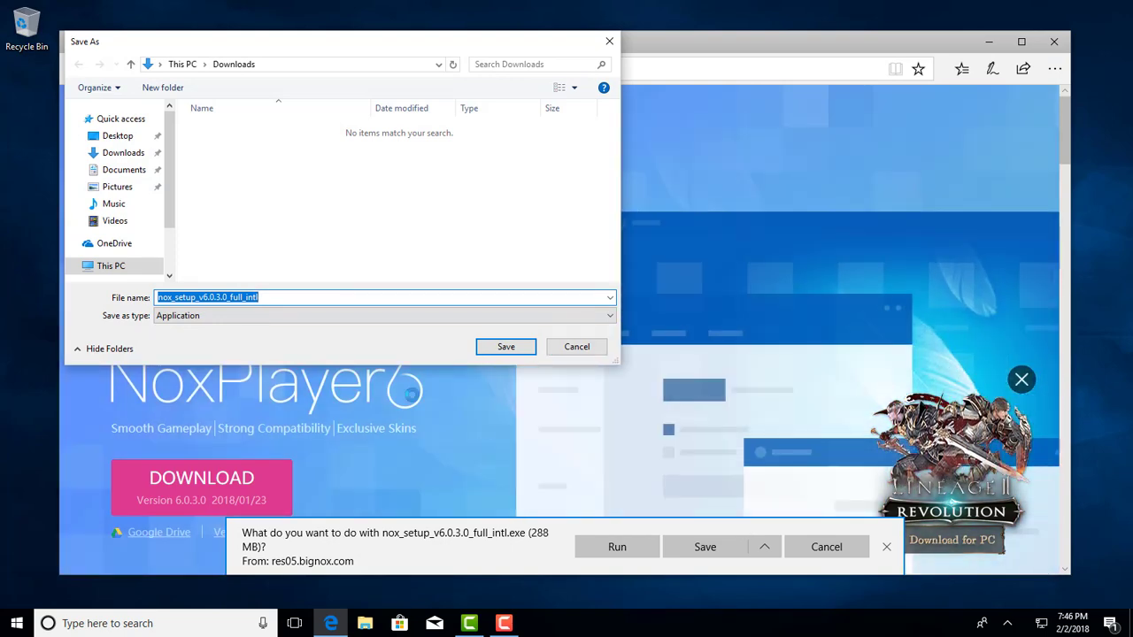
click(120, 139)
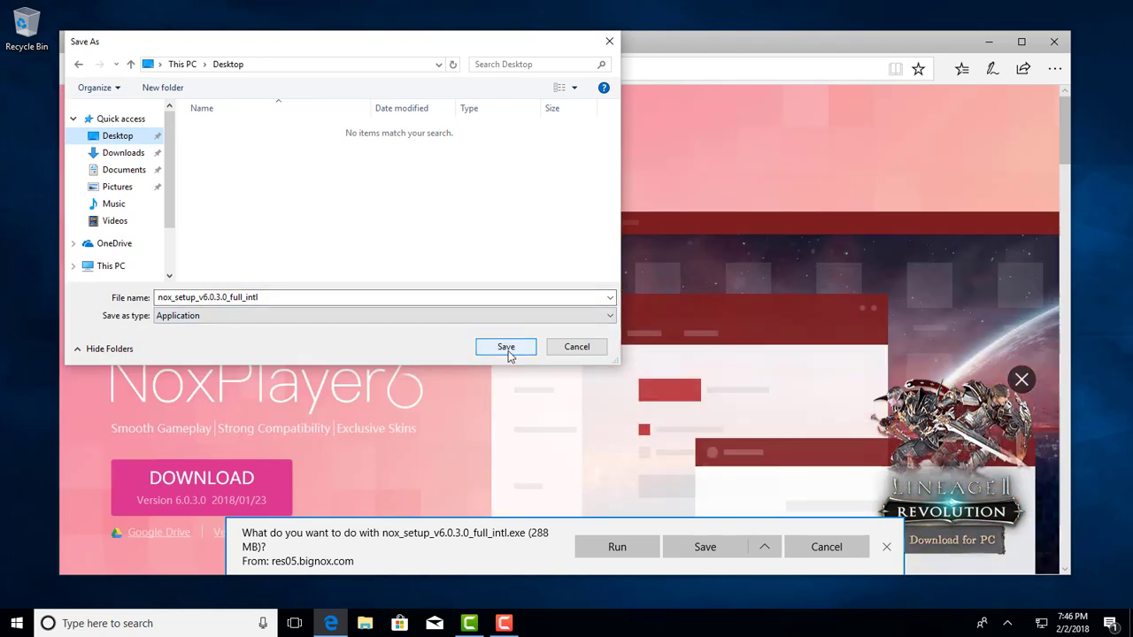
click(506, 348)
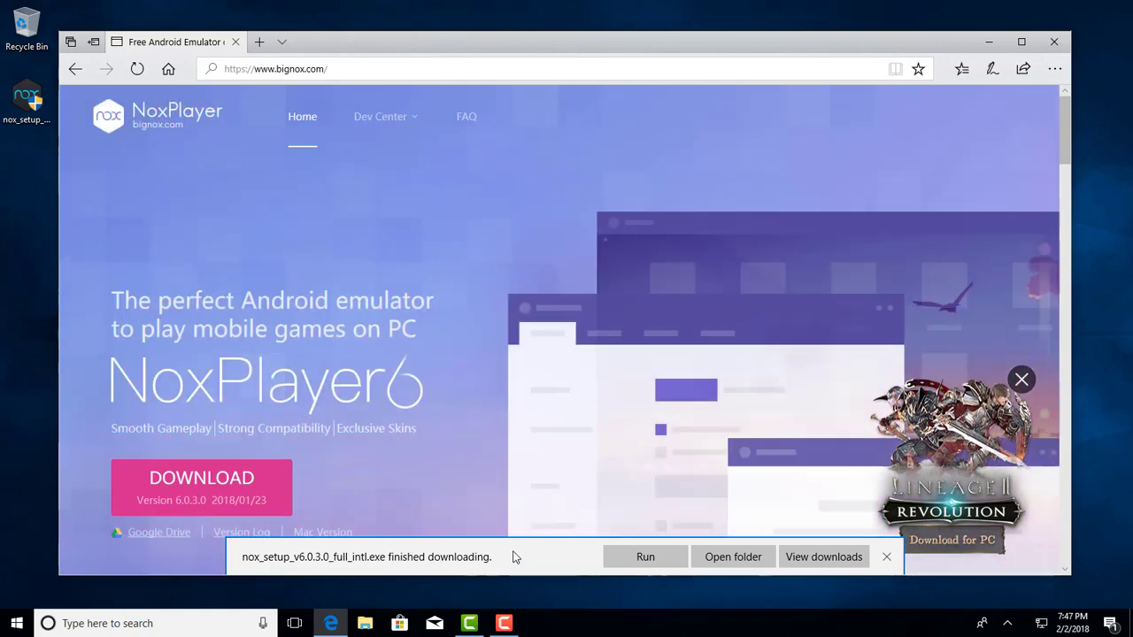
Run the downloaded Nox setup file, install NoxPlayer with the license agreement accepted, and start the emulator
click(655, 559)
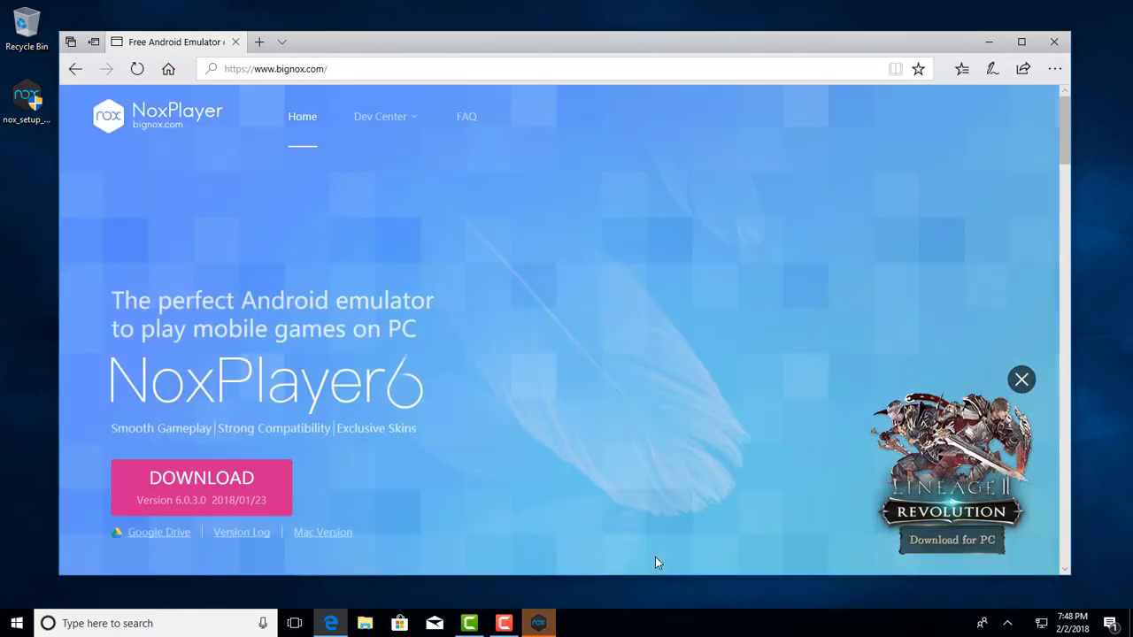
click(538, 624)
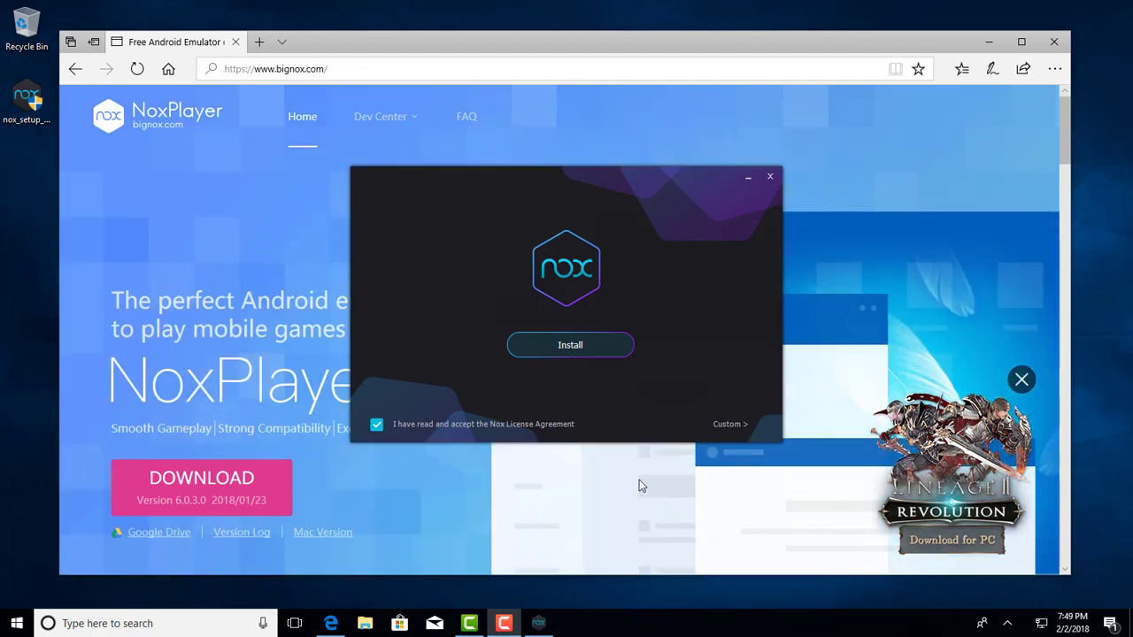
click(584, 347)
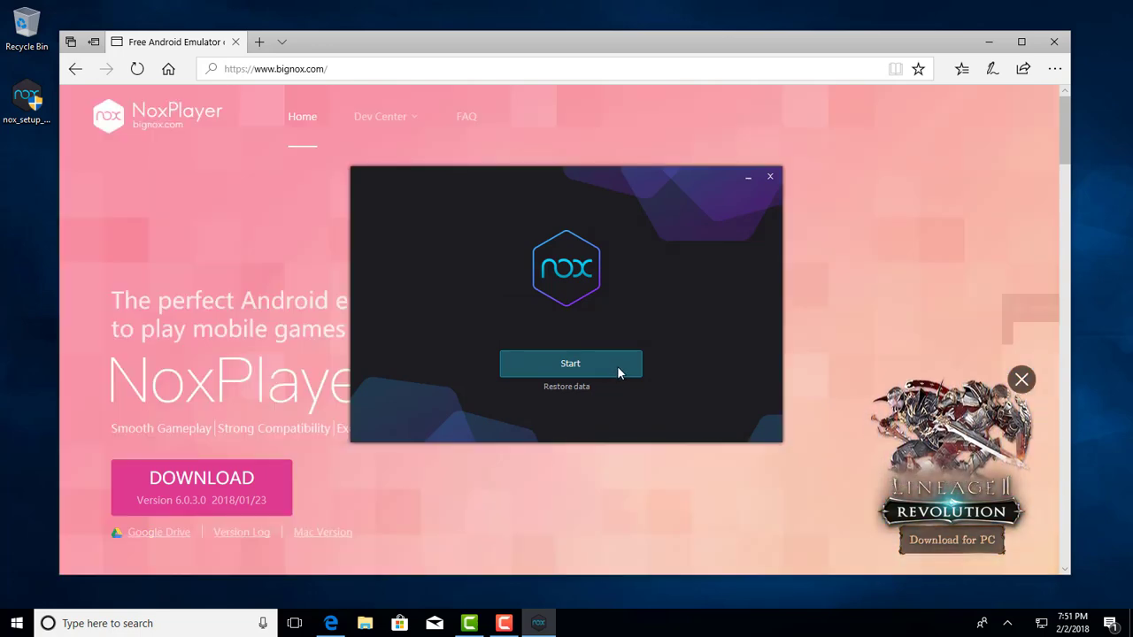
click(599, 366)
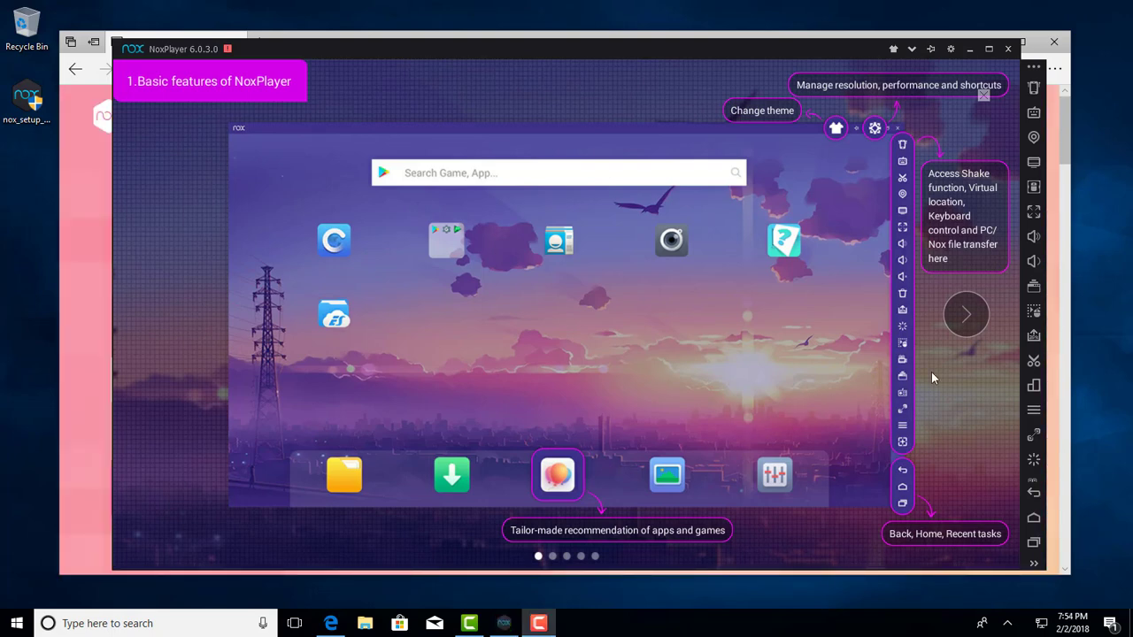
Go through all five pages of the NoxPlayer introduction guide and dismiss it
click(967, 326)
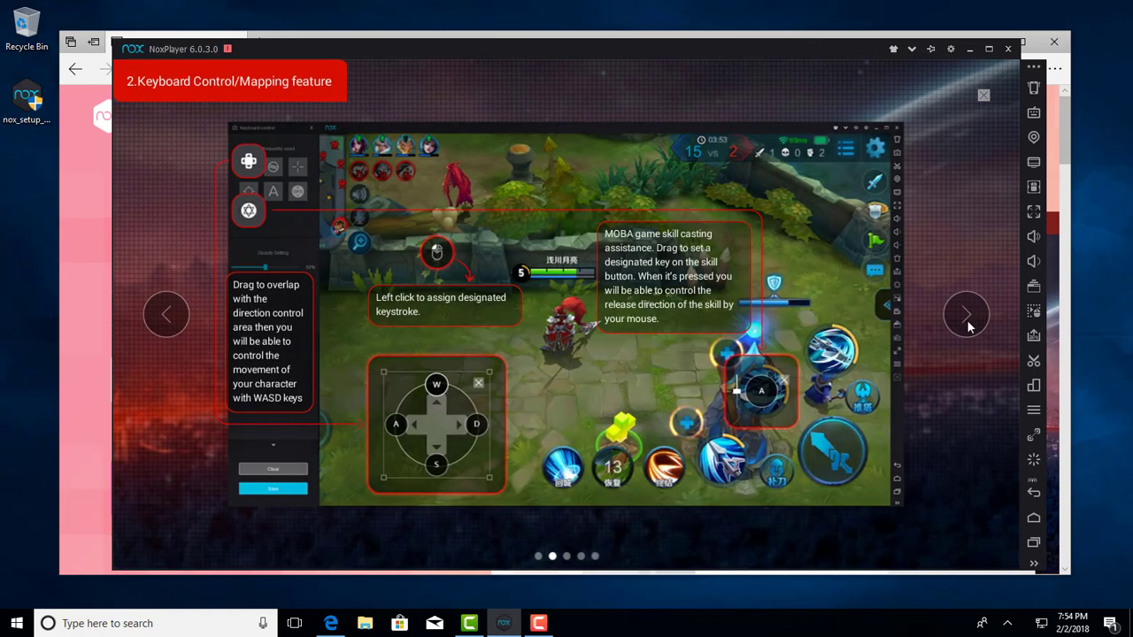
click(967, 326)
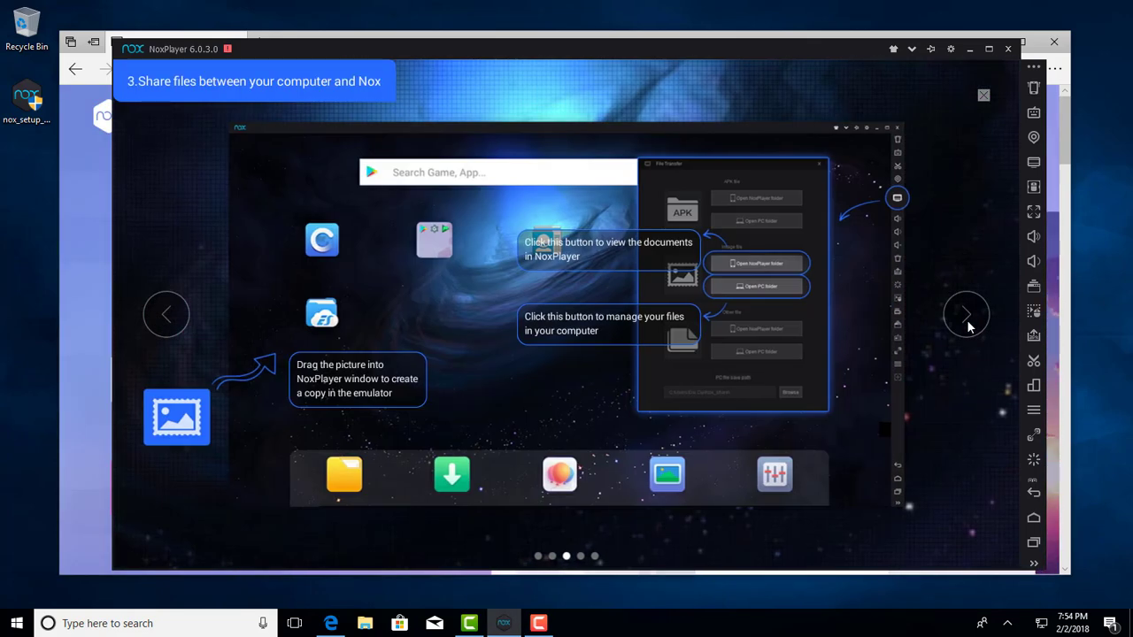
click(968, 325)
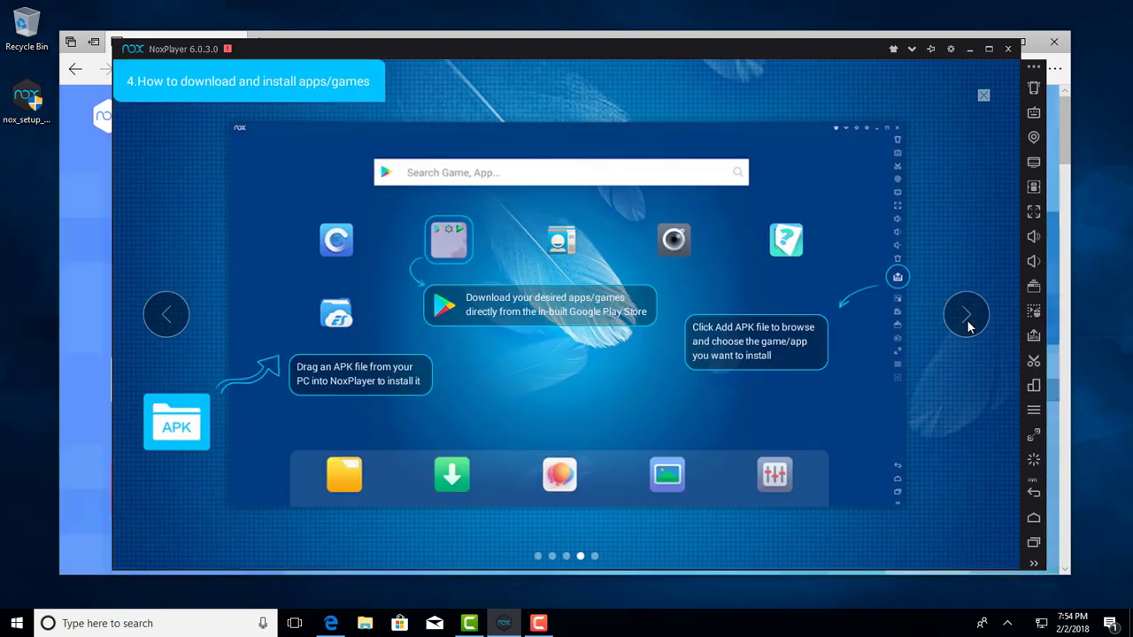
click(967, 325)
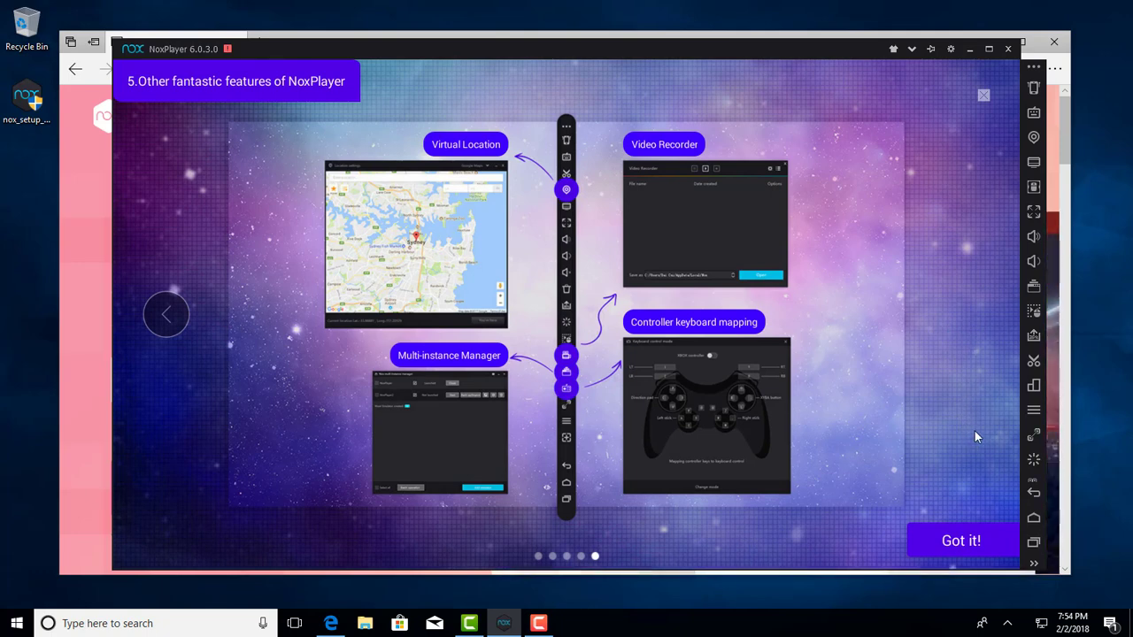
click(962, 542)
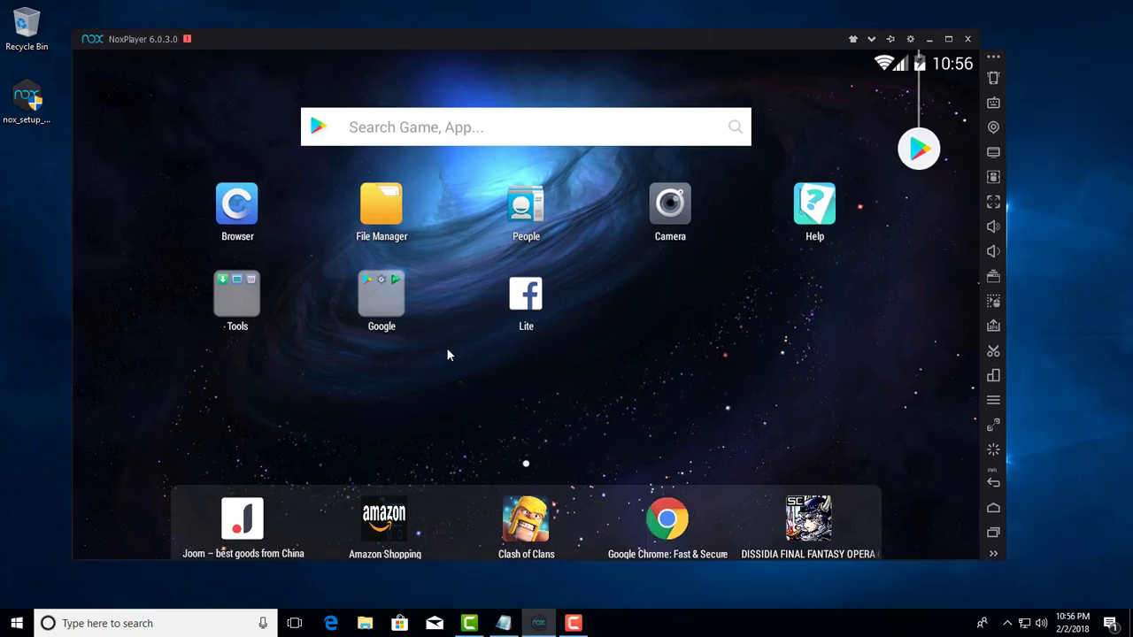
Open the Play Store from the emulator's Google folder and search for "run sausage run" to reach the Run Sausage Run! app page
click(385, 306)
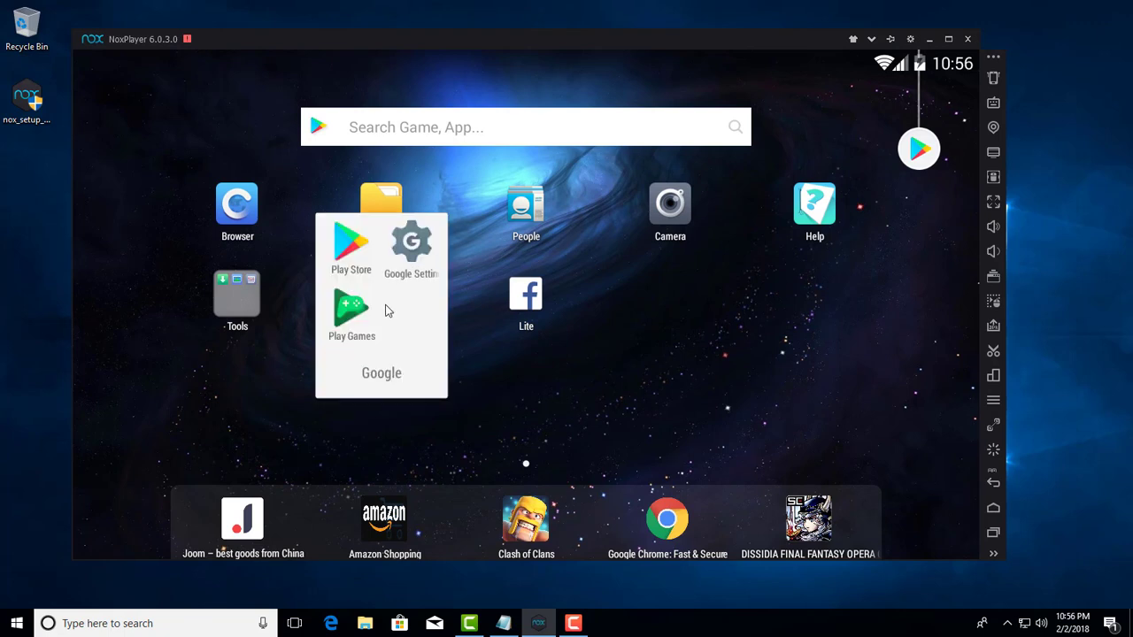
click(347, 253)
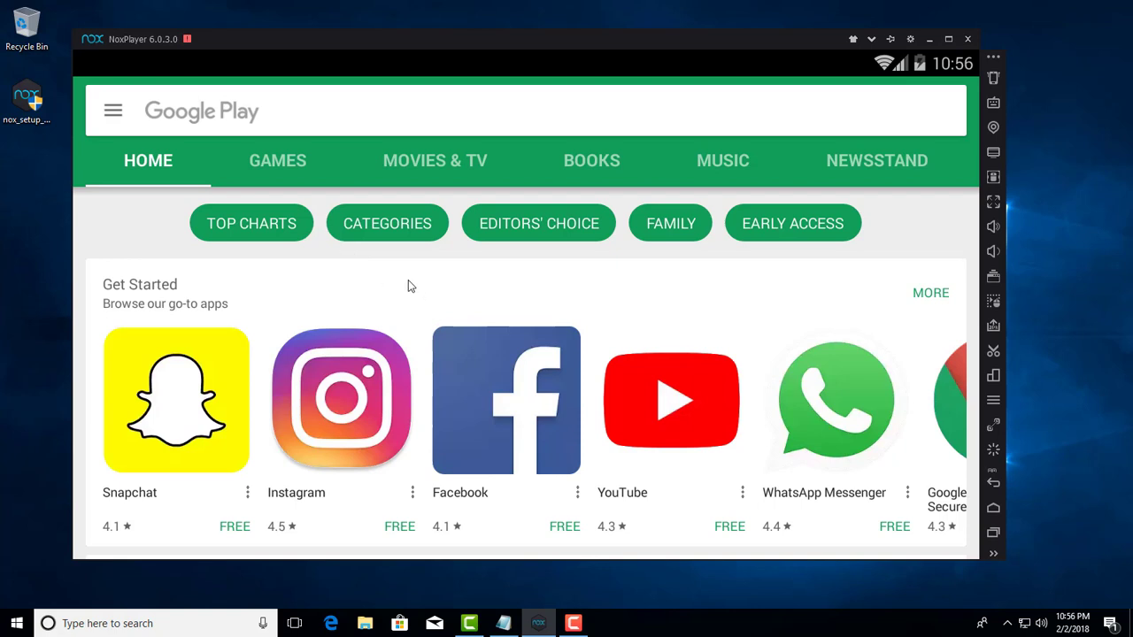
click(207, 125)
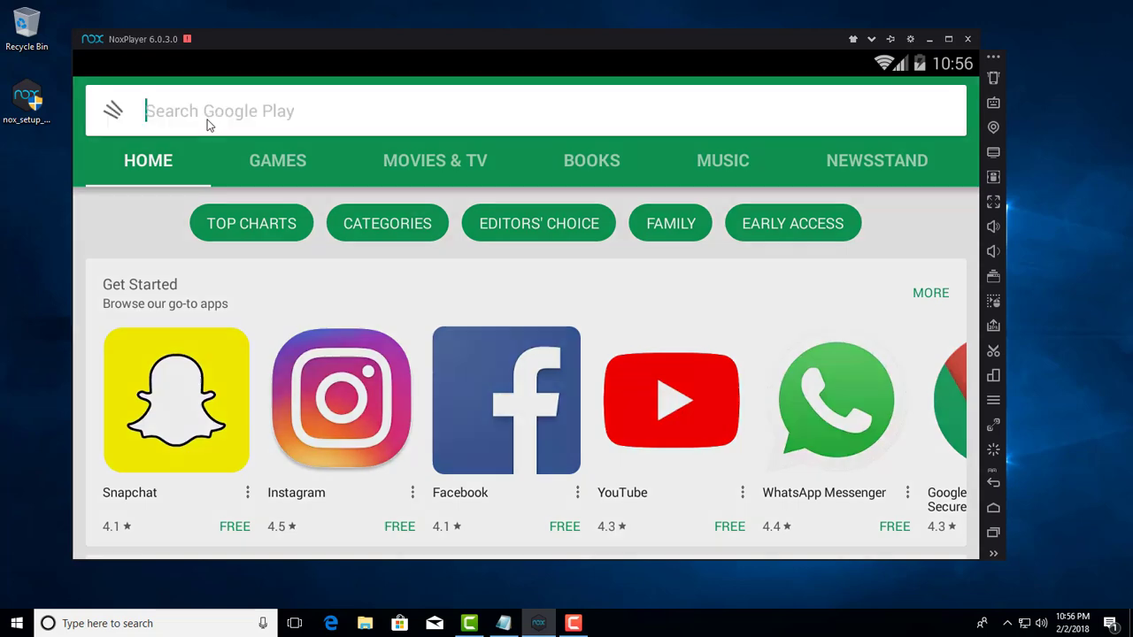
text(r)
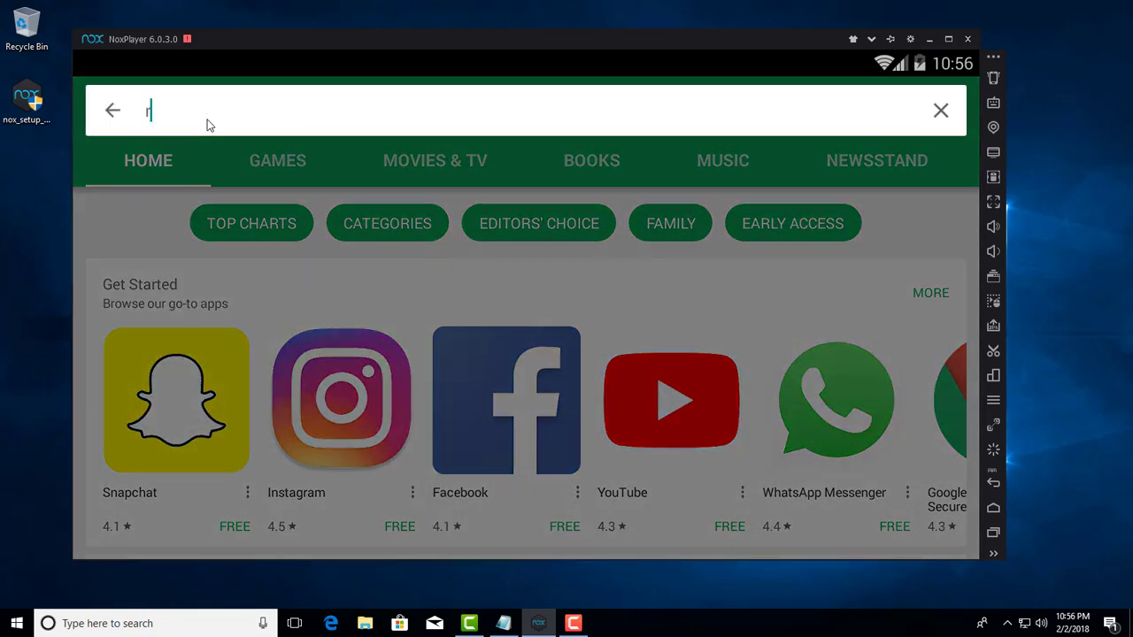
text(un sausage )
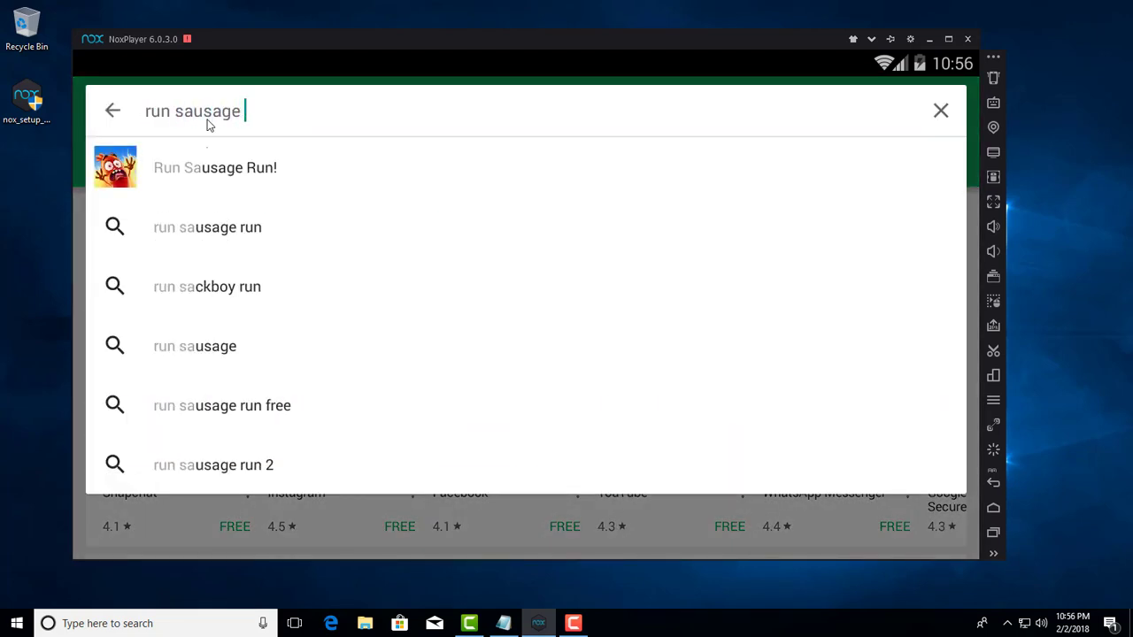
text(run)
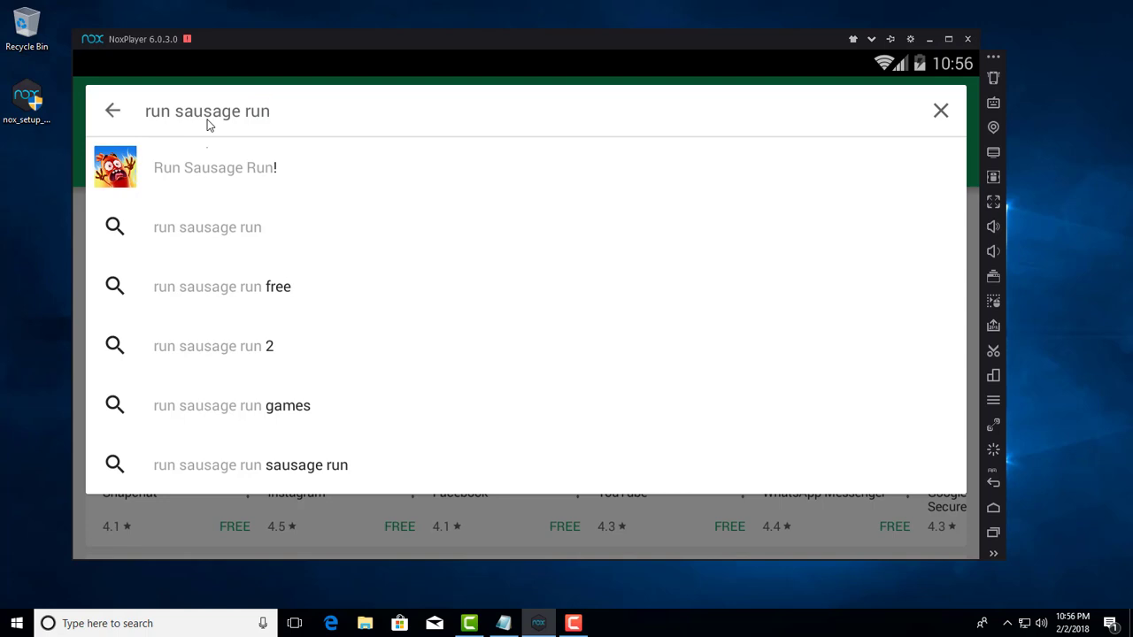
click(195, 171)
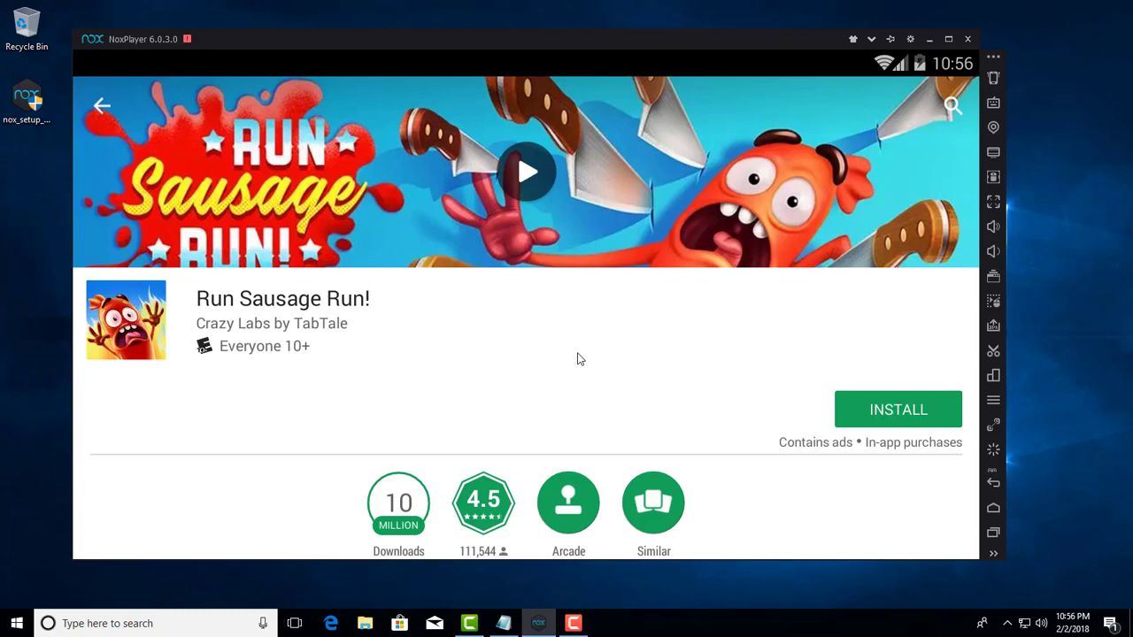
Install Run Sausage Run! with its requested access accepted, and launch the game
click(897, 409)
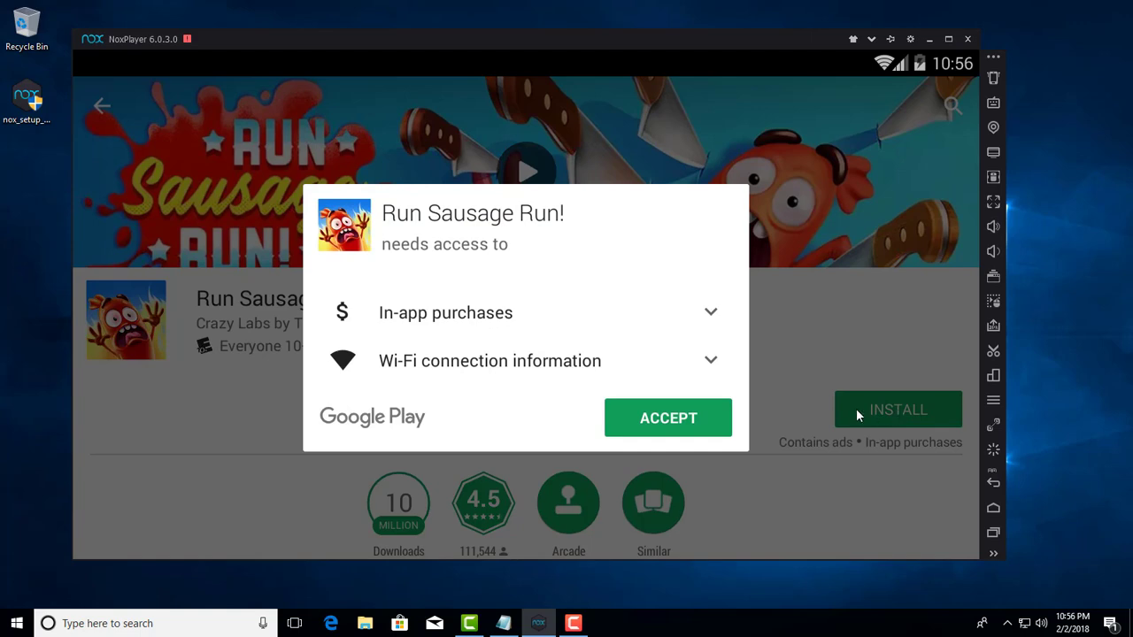
click(670, 420)
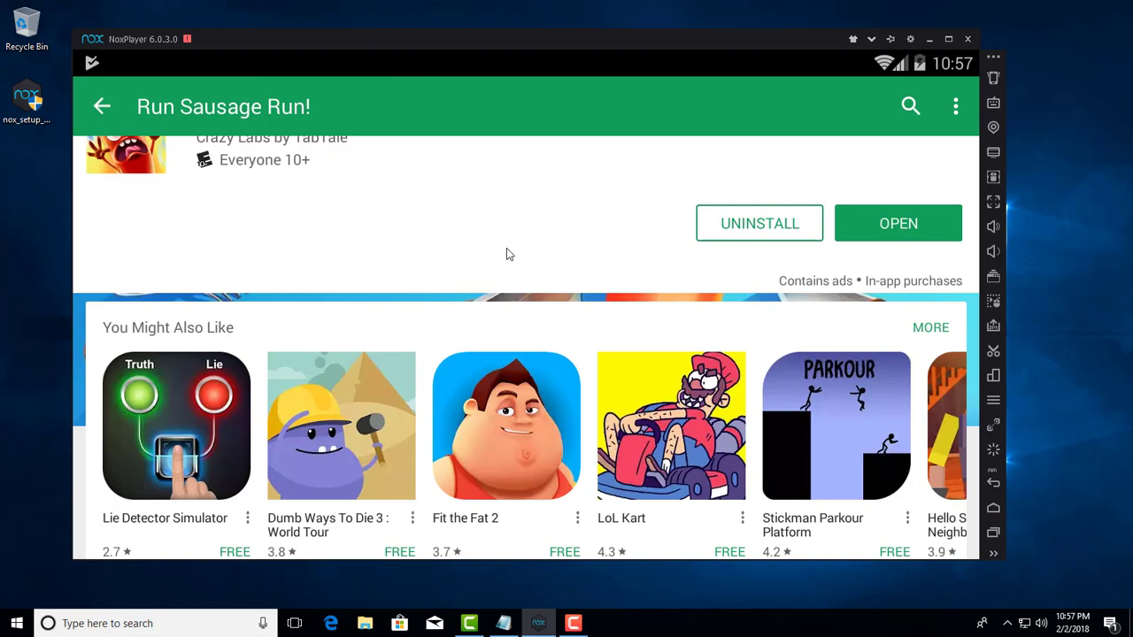
click(902, 227)
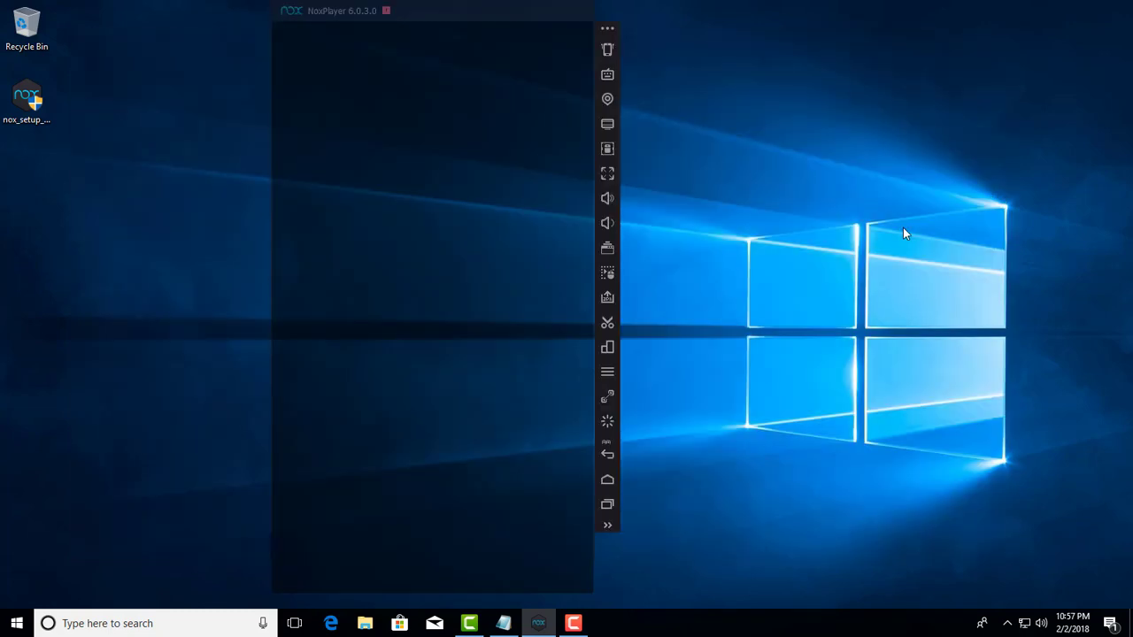